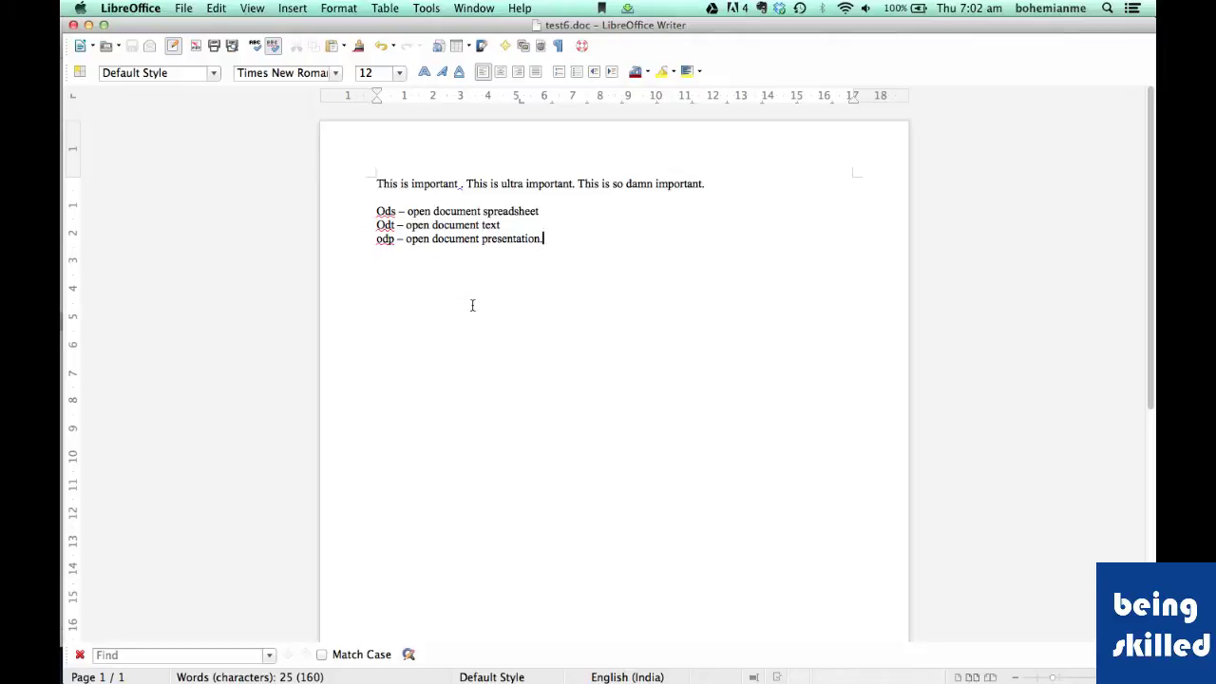
Add an empty line below the last line of text and start a PDF export limited to pages 6-60.
key(Return)
key(Return)
click(185, 10)
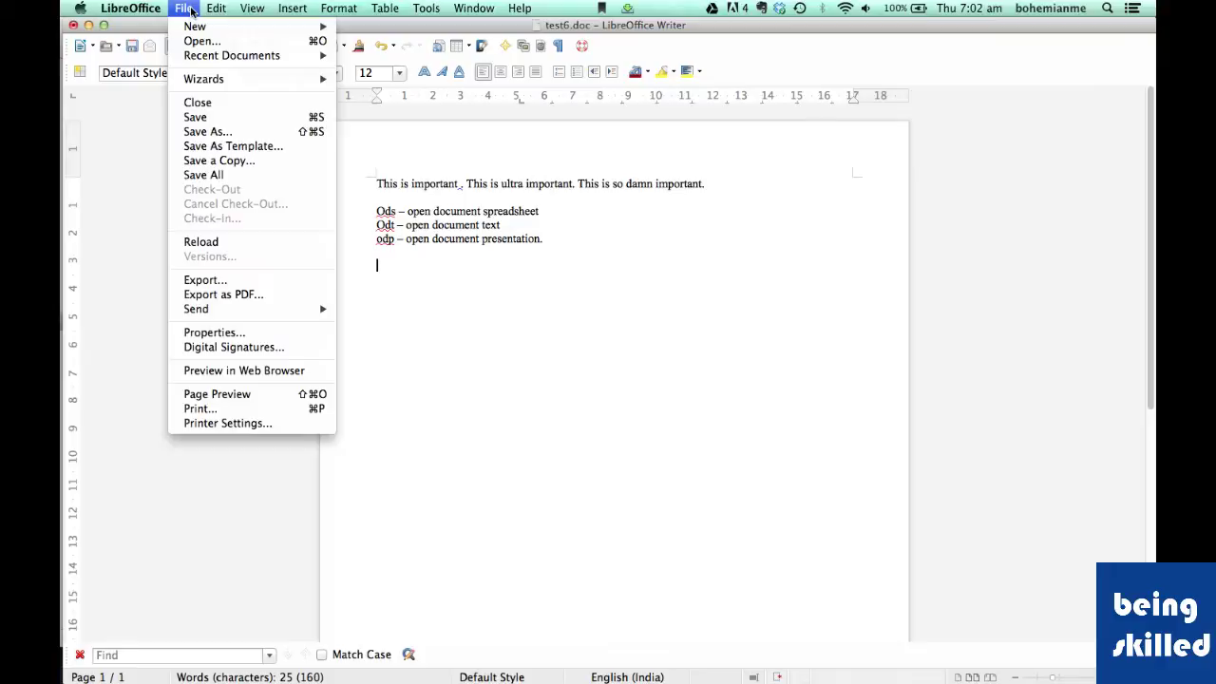
click(218, 294)
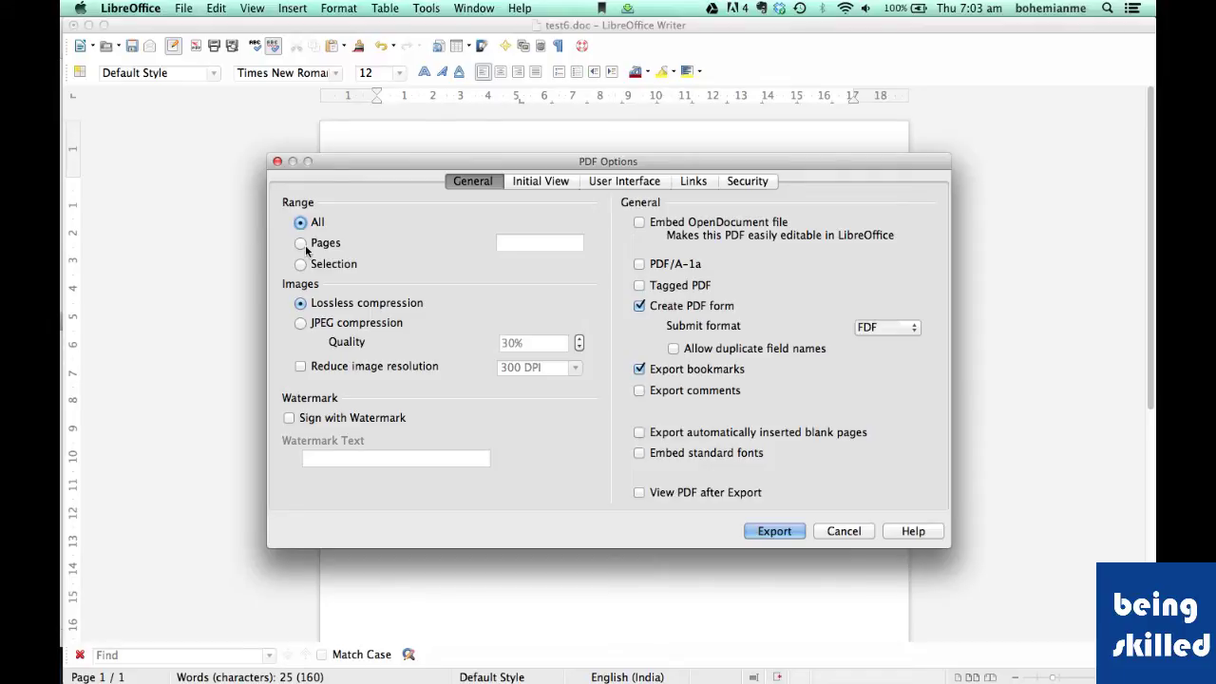
click(300, 243)
text(6-)
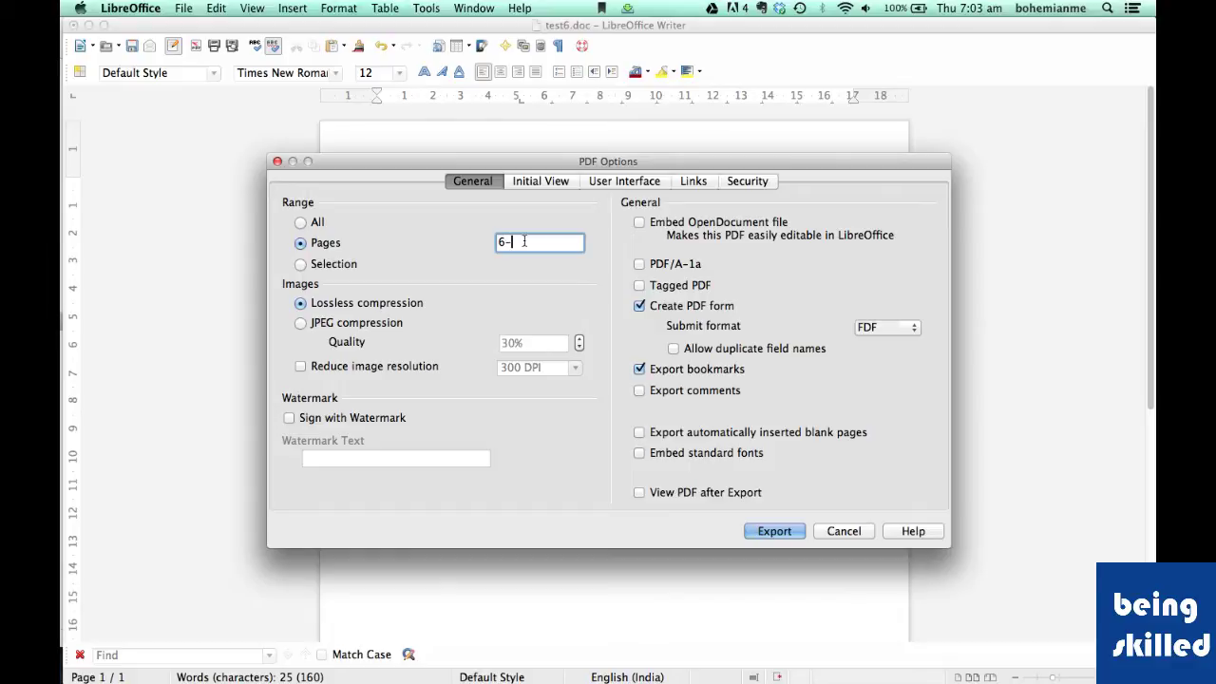
text(60)
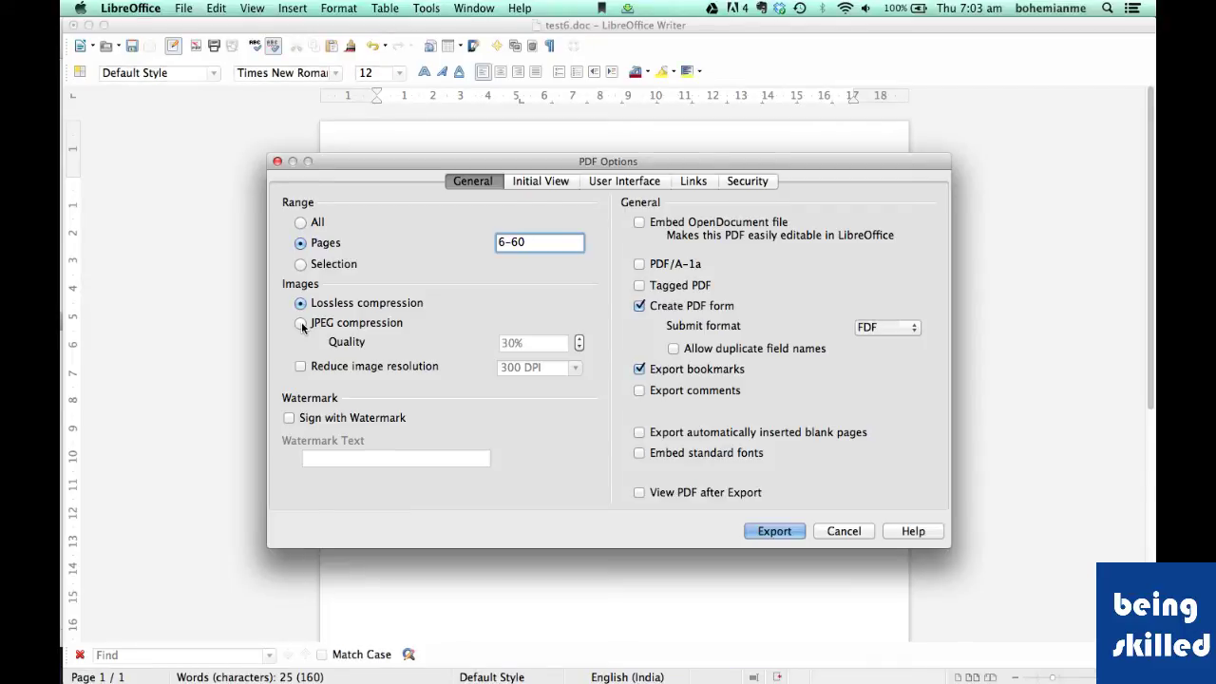
Set the JPEG compression quality to 50% and switch the image compression back to Lossless.
click(300, 324)
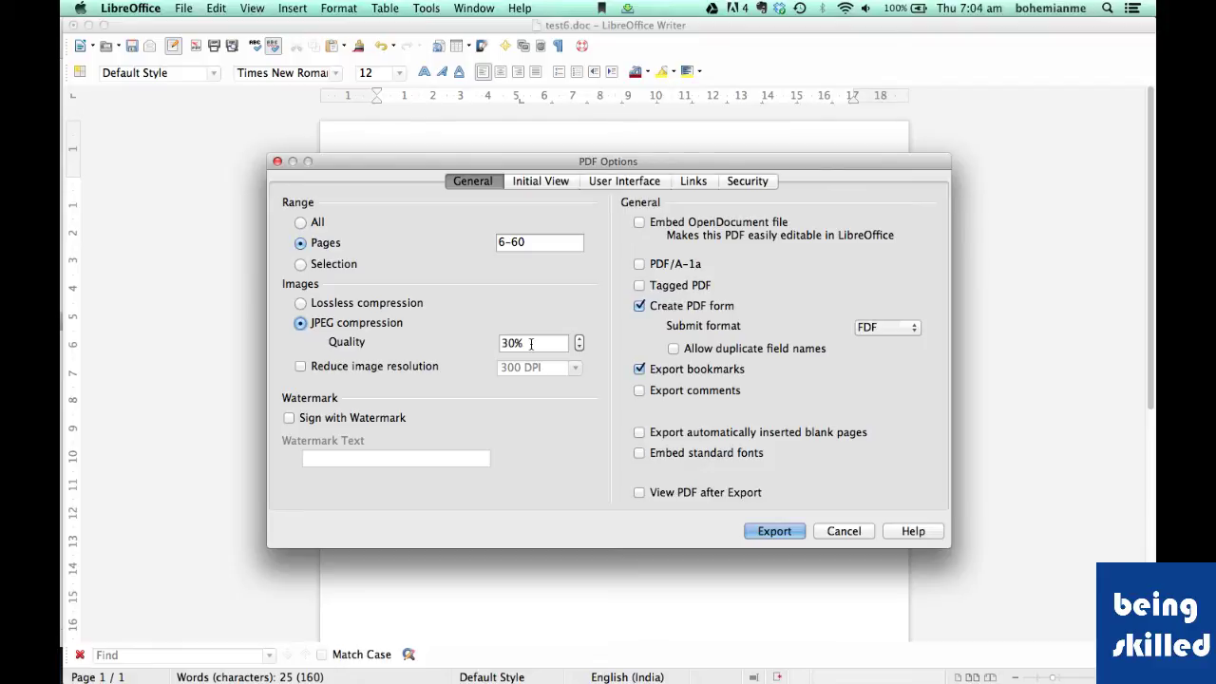
click(300, 303)
click(300, 324)
double_click(527, 344)
text(50)
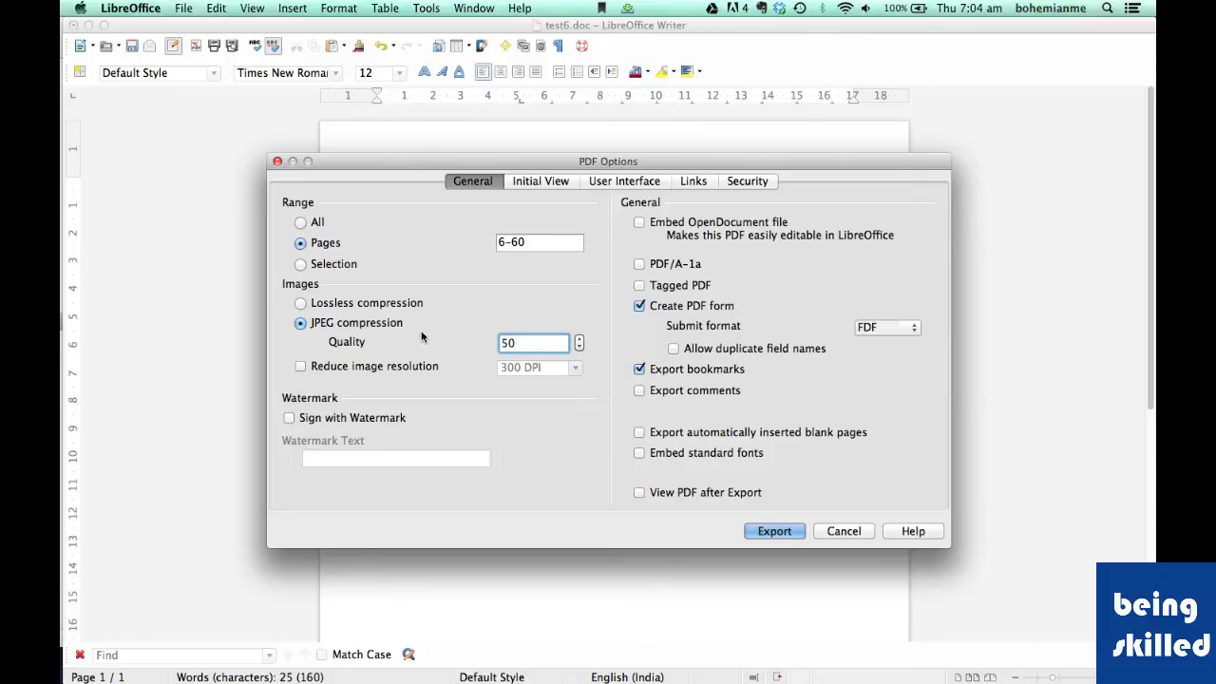
click(339, 304)
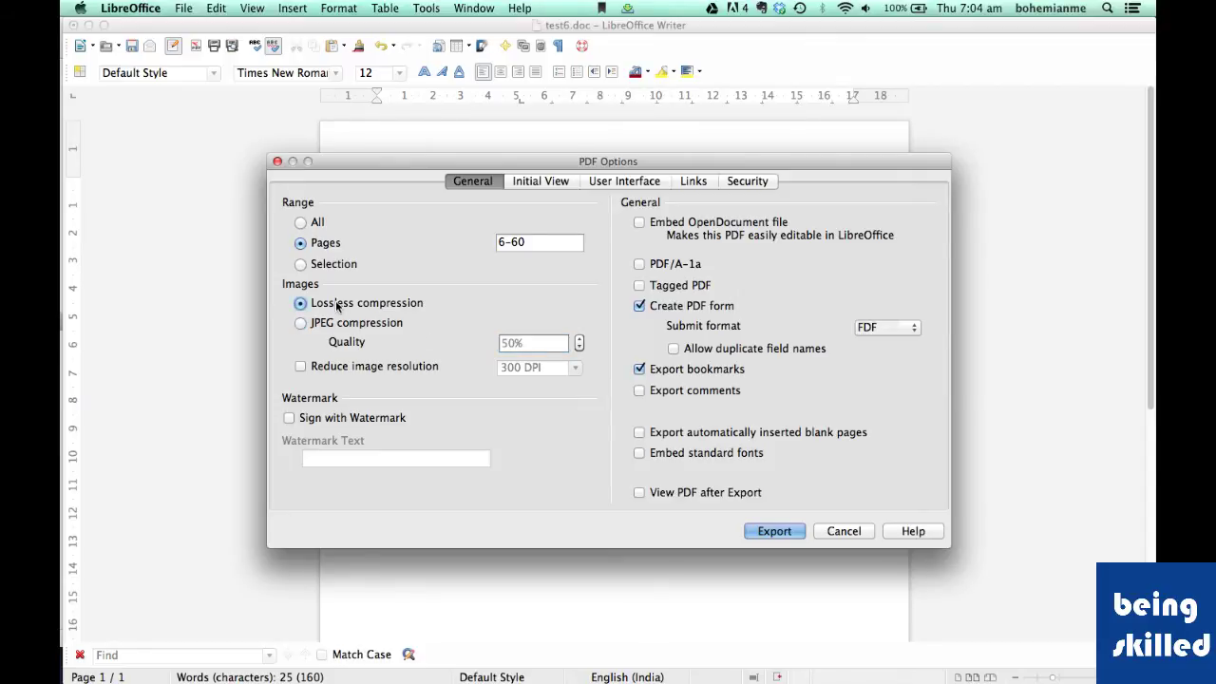
Sign the PDF with a watermark reading "beingskilled".
click(364, 424)
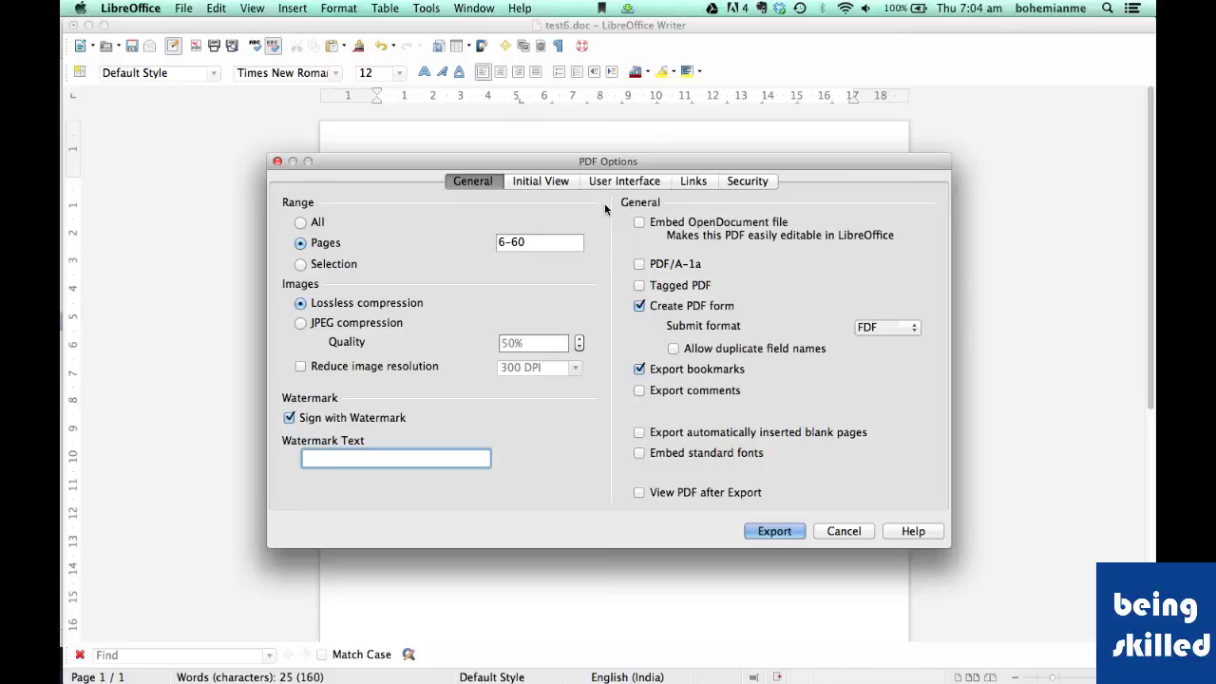
click(546, 184)
click(473, 184)
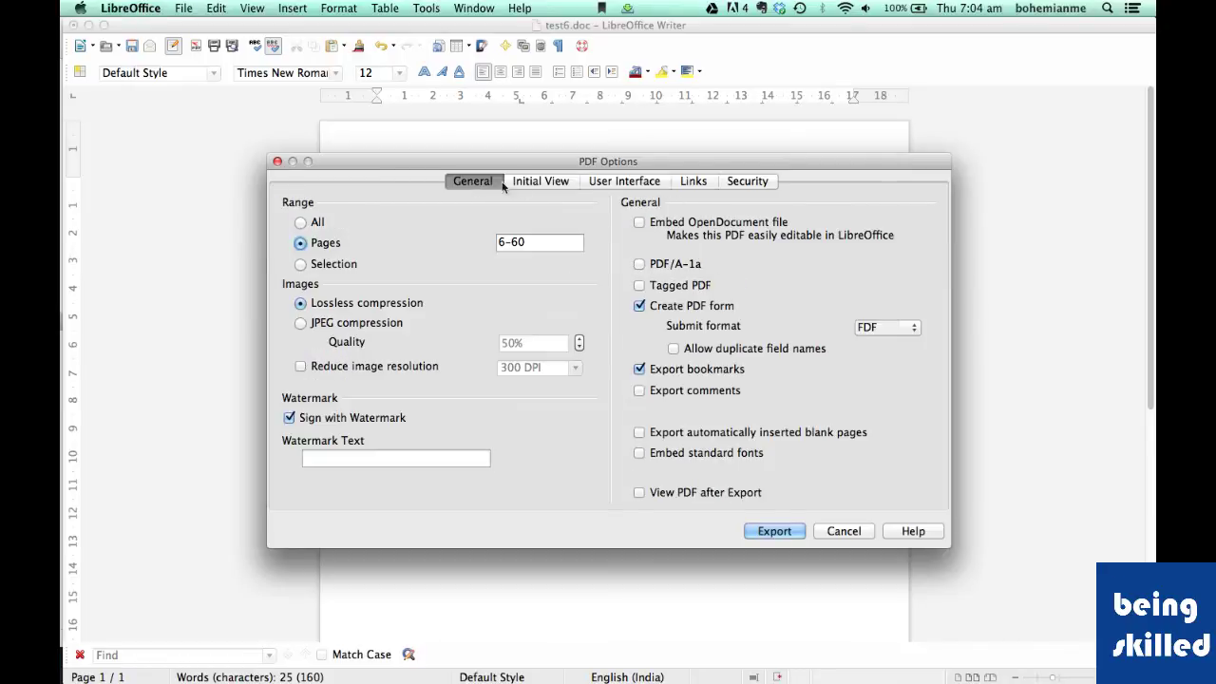
click(549, 187)
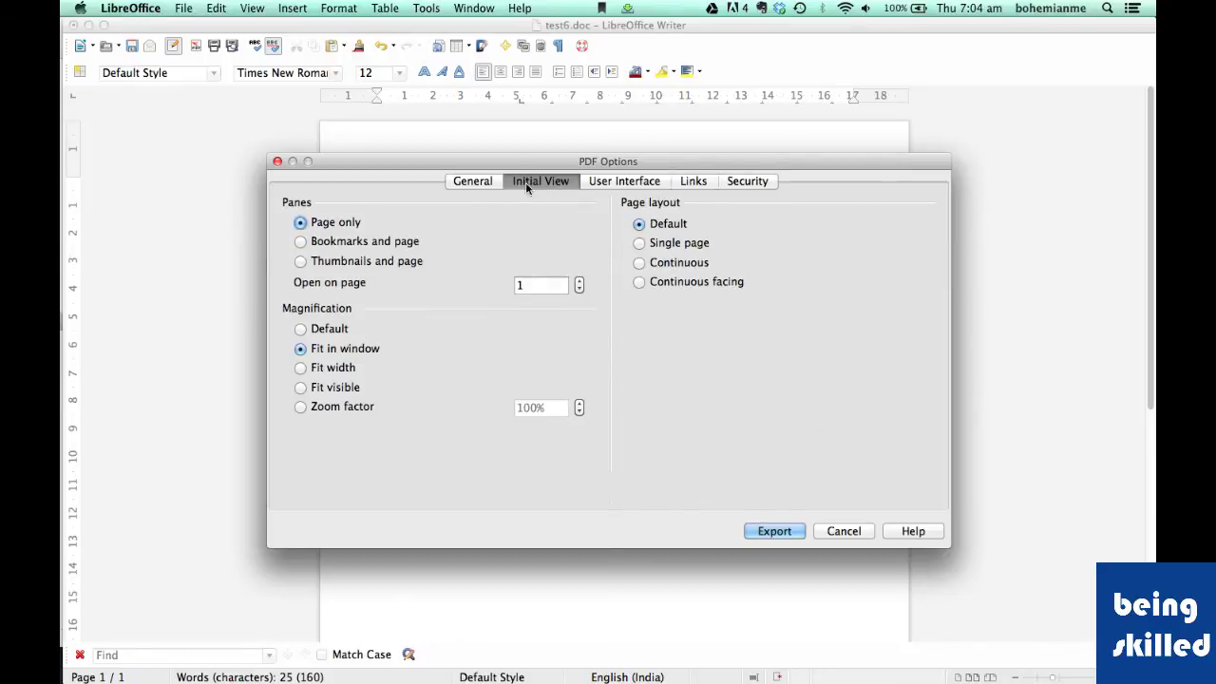
click(454, 183)
click(384, 461)
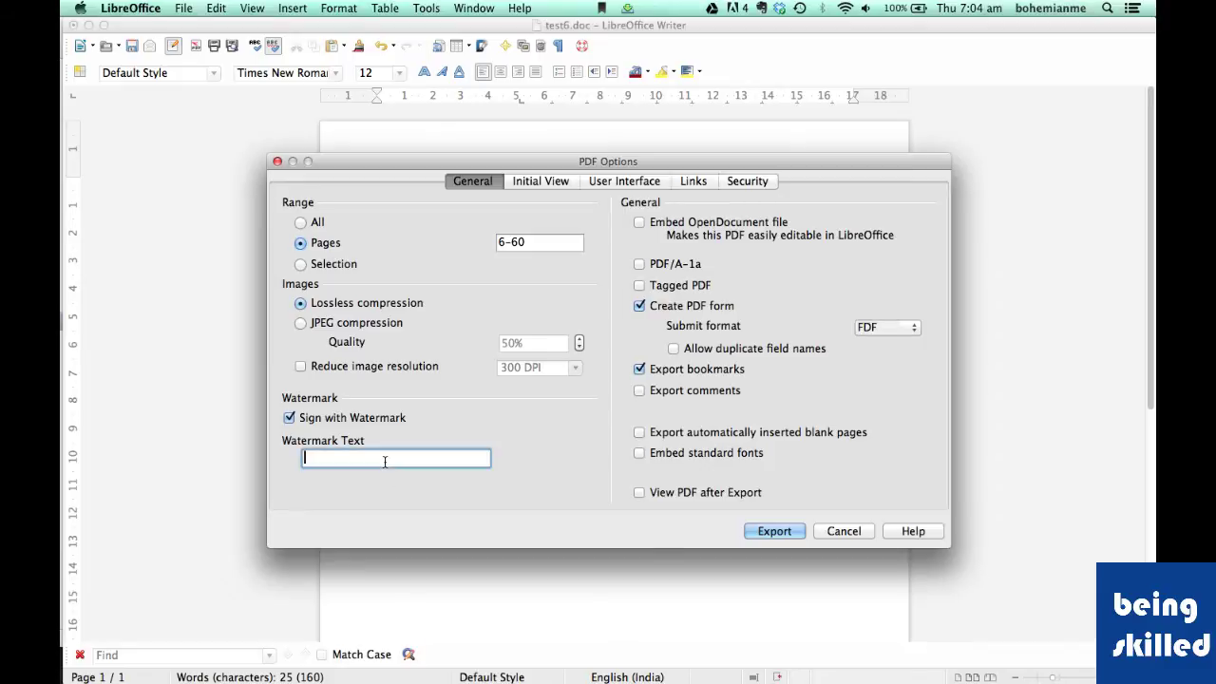
text(beingskilled)
Set the PDF's initial view to show thumbnails and page.
click(534, 184)
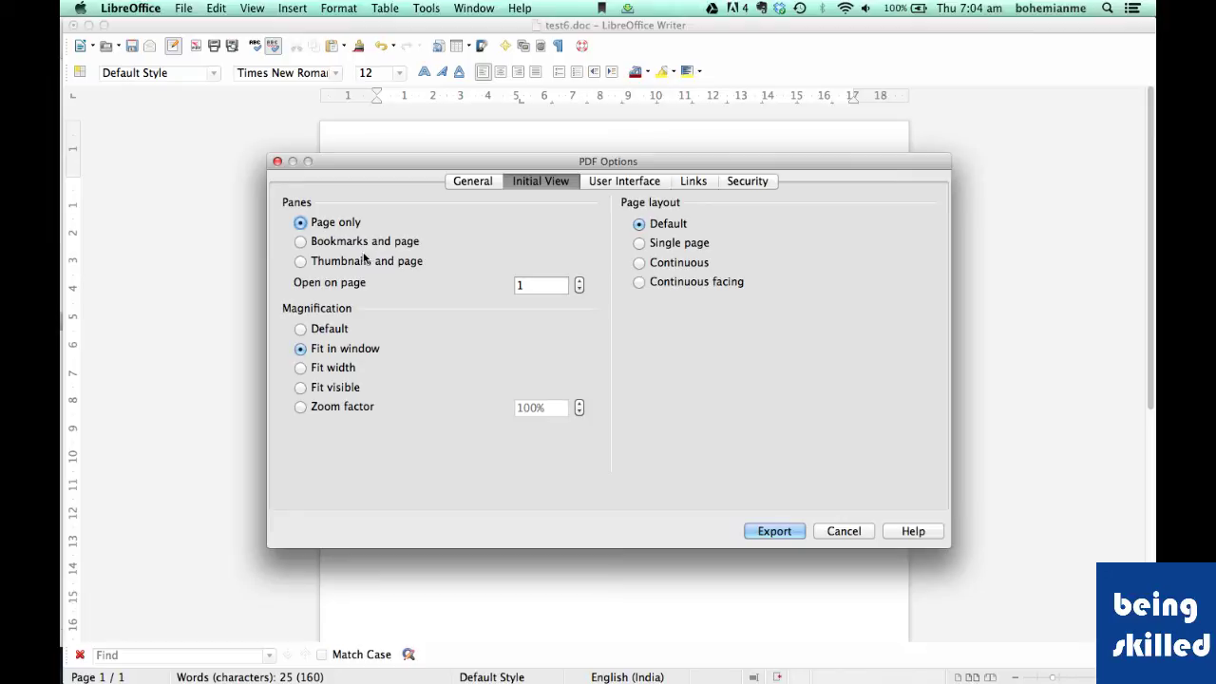
click(335, 246)
click(368, 266)
Set the PDF's initial magnification to a custom zoom factor and raise it in single steps past 106%.
click(316, 407)
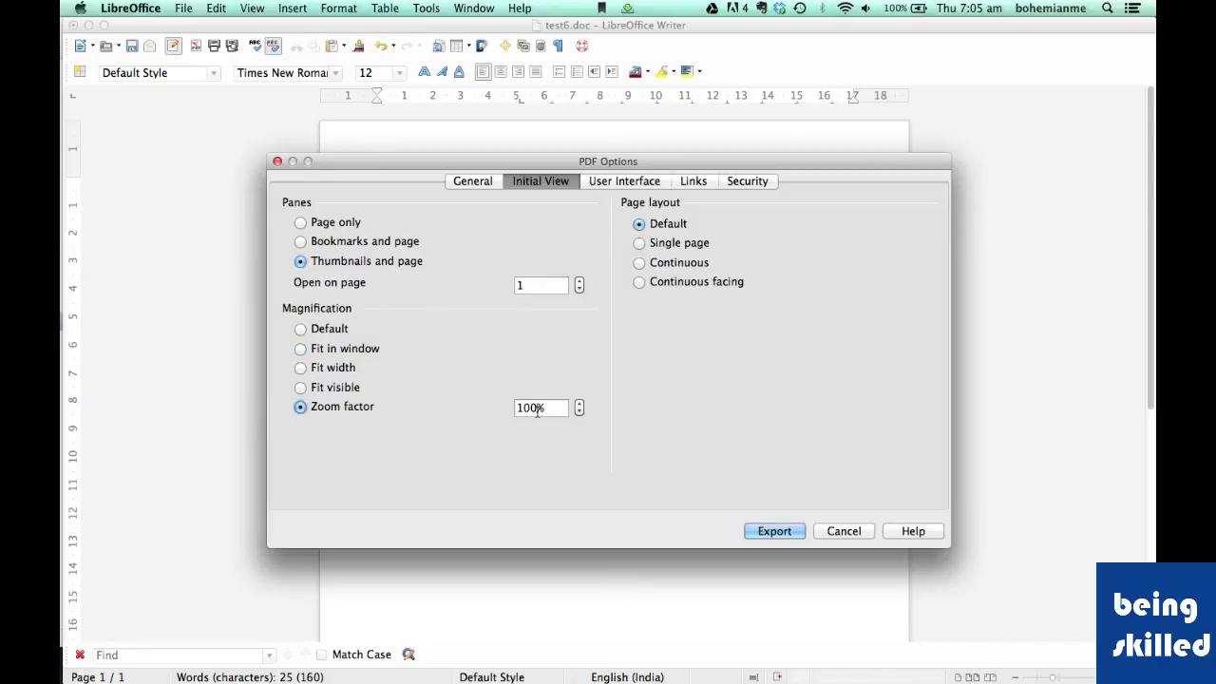
click(579, 404)
click(579, 404)
click(579, 404)
click(579, 403)
click(579, 404)
click(578, 403)
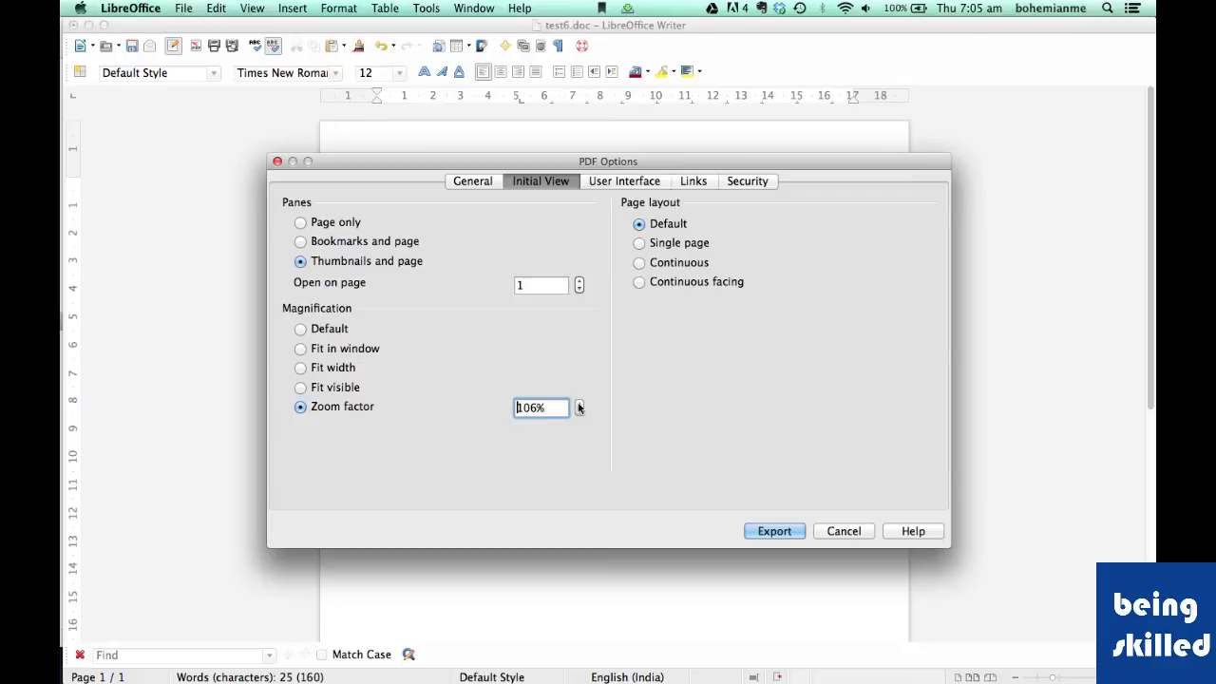
click(578, 404)
click(578, 403)
click(578, 404)
click(578, 404)
click(579, 404)
click(579, 404)
click(578, 404)
click(578, 404)
Review the PDF's user interface and security options, including the open and permission password fields, and dismiss the password dialog.
click(624, 181)
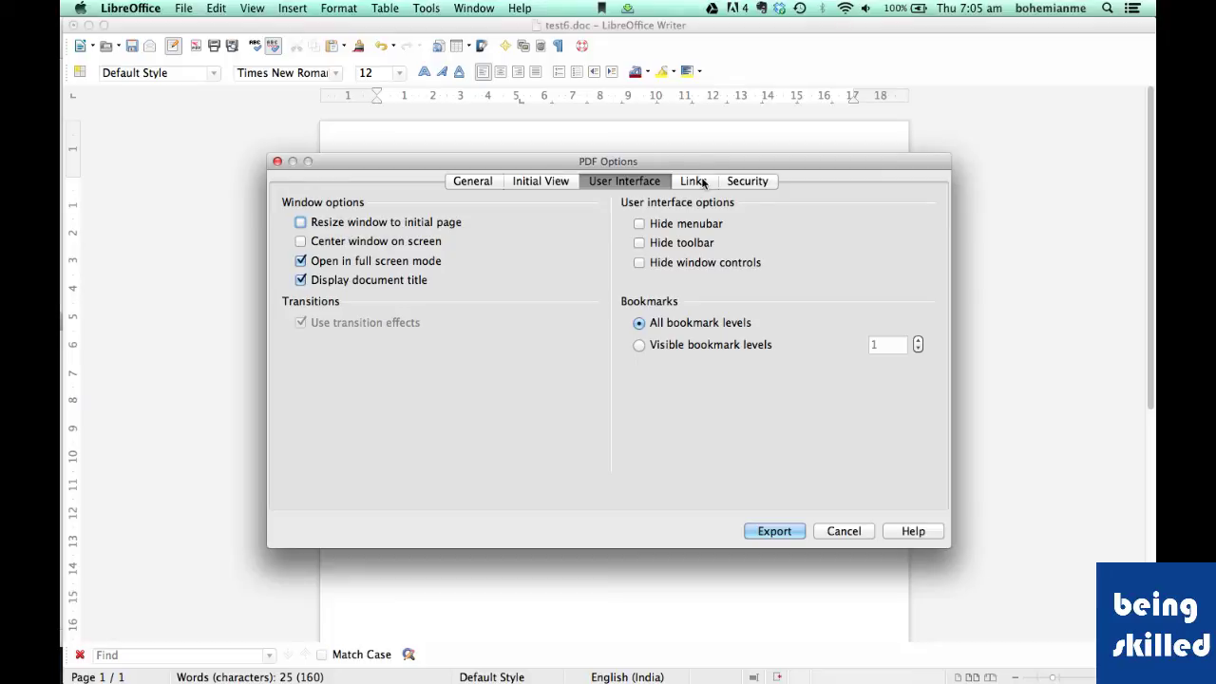
click(738, 184)
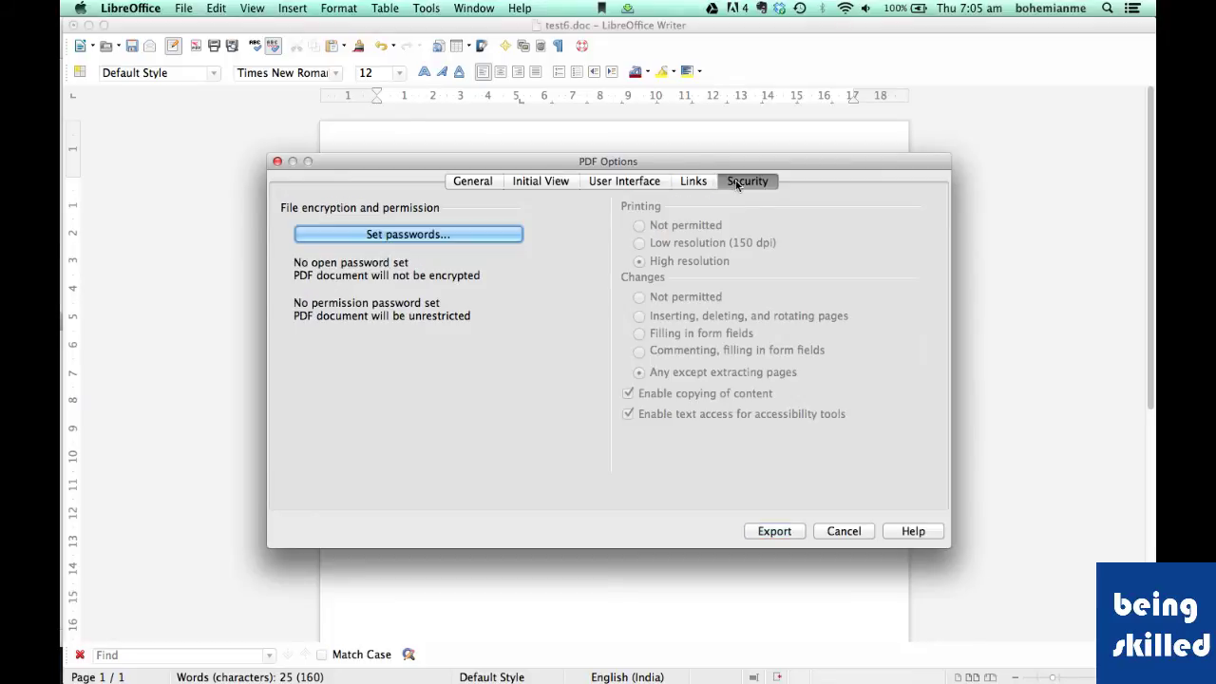
click(357, 235)
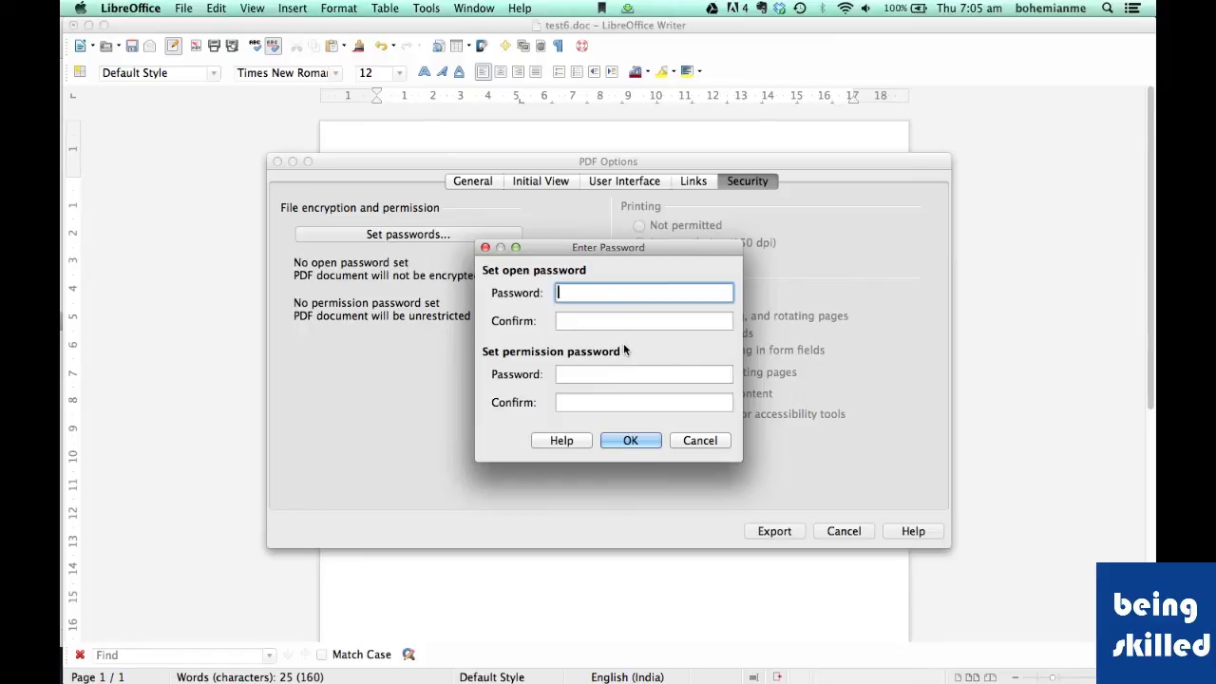
click(570, 373)
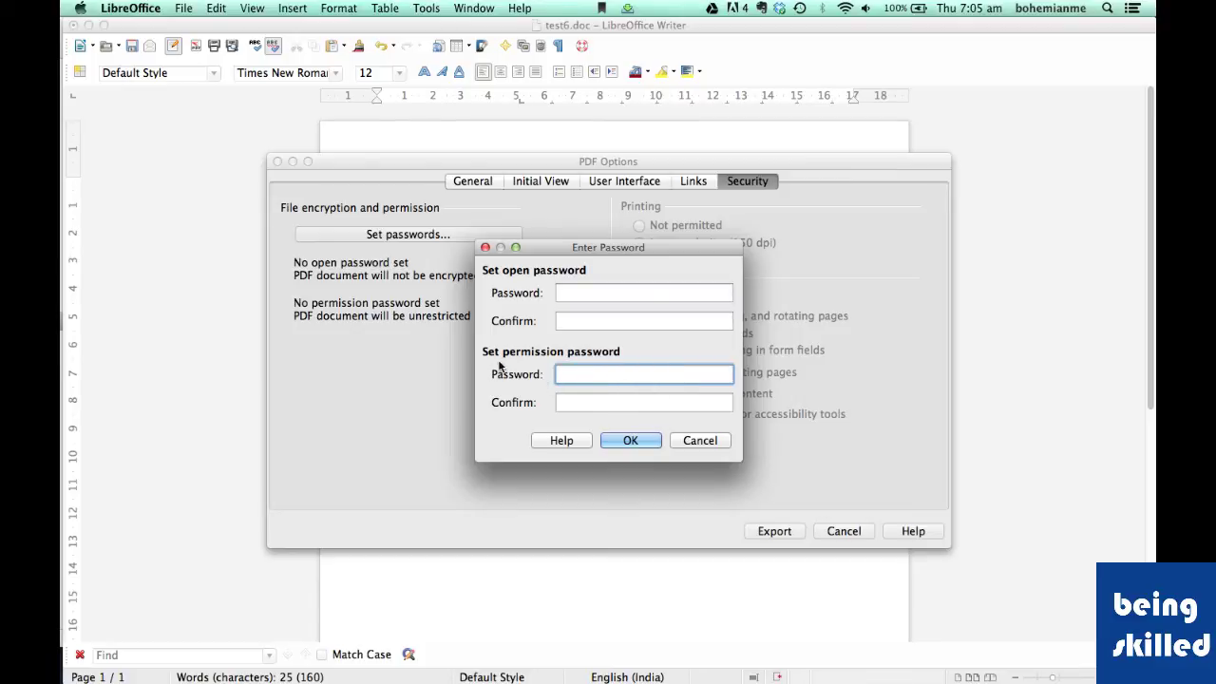
click(687, 440)
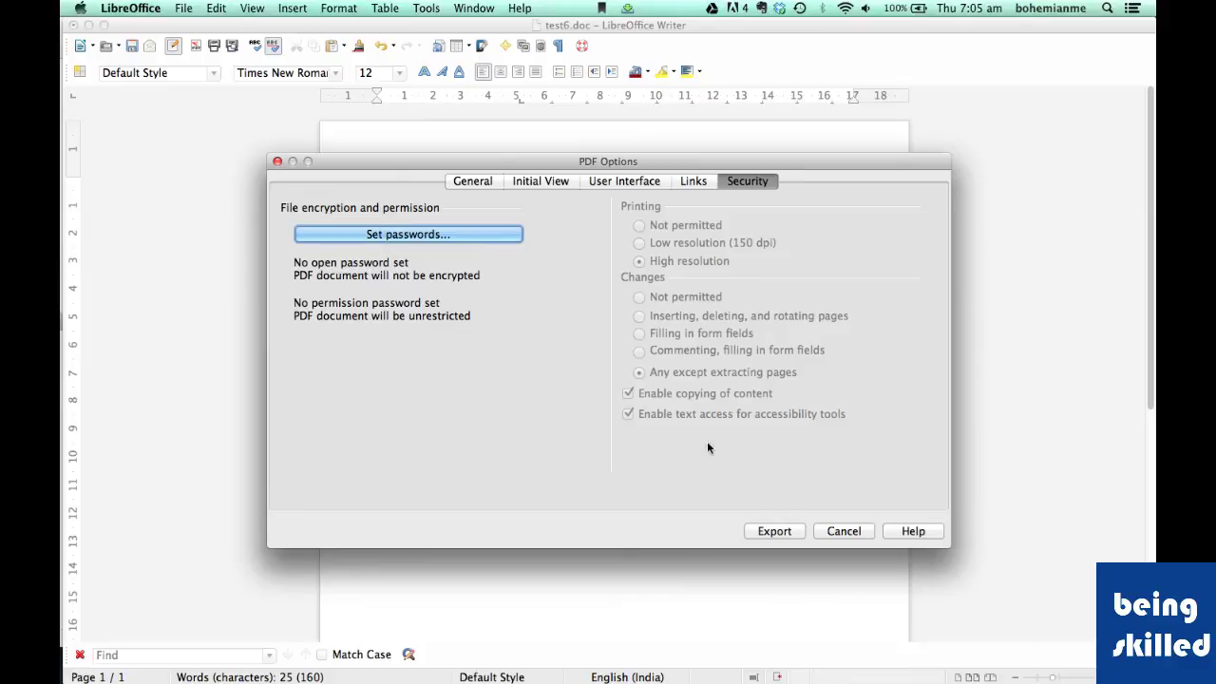
Export the document to the Desktop as test6.pdf, replacing the existing file.
click(783, 530)
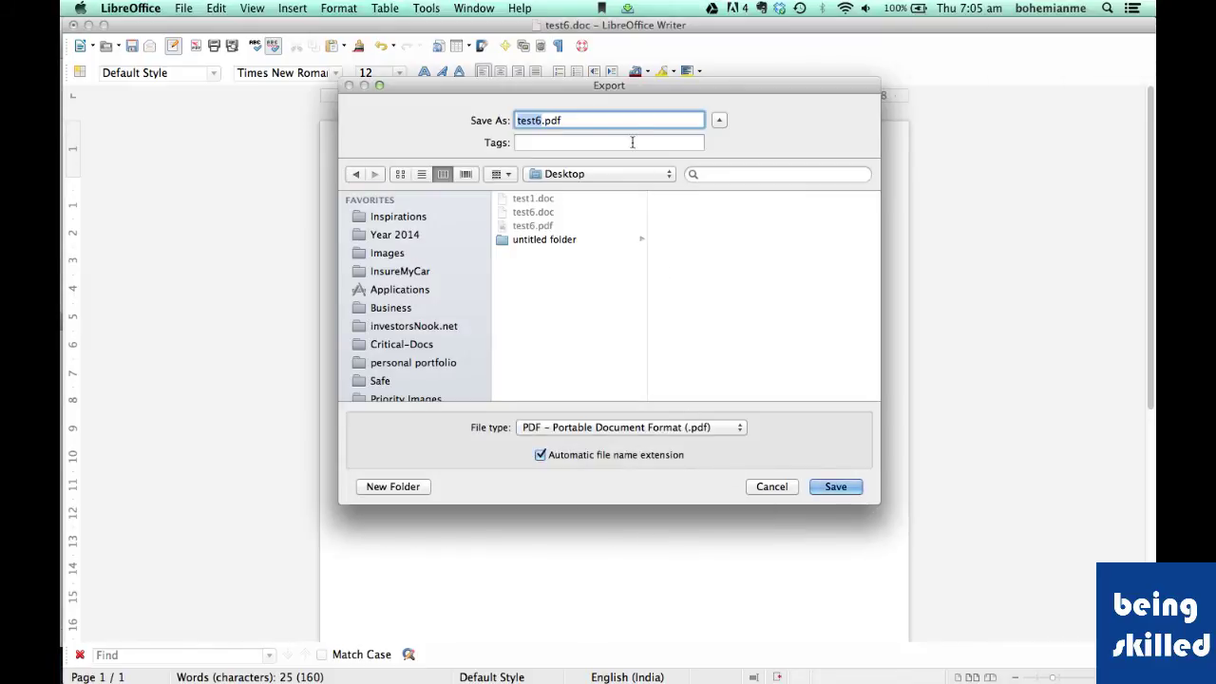
click(836, 488)
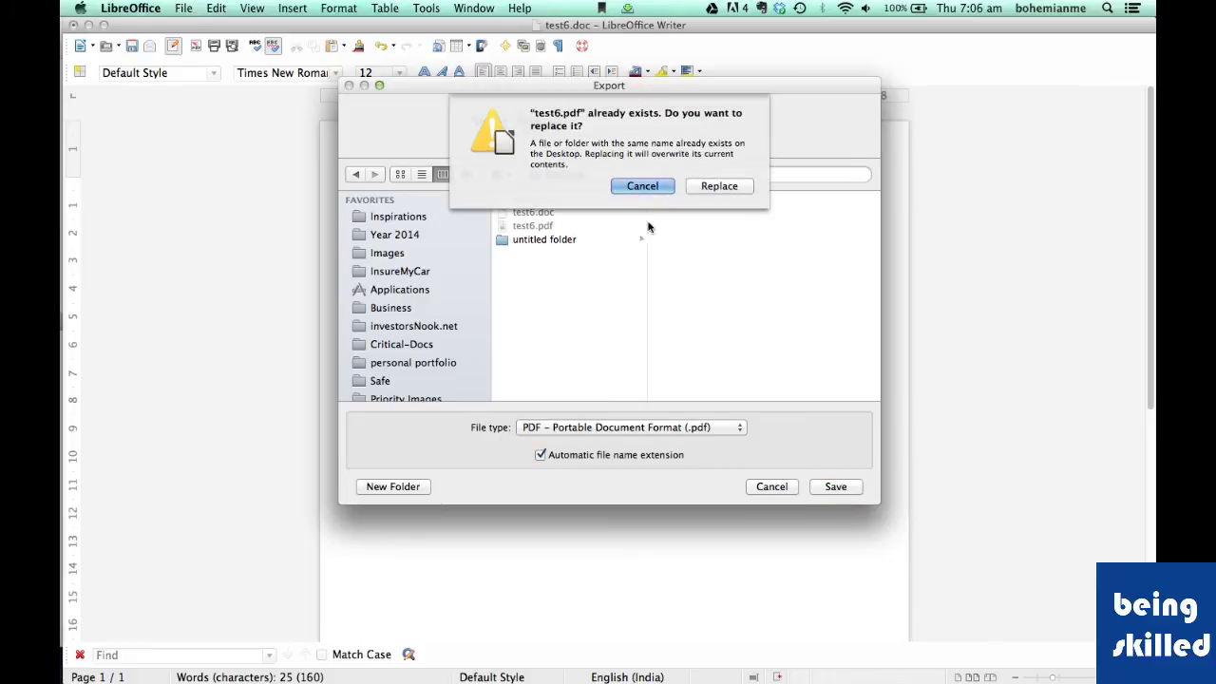
click(722, 187)
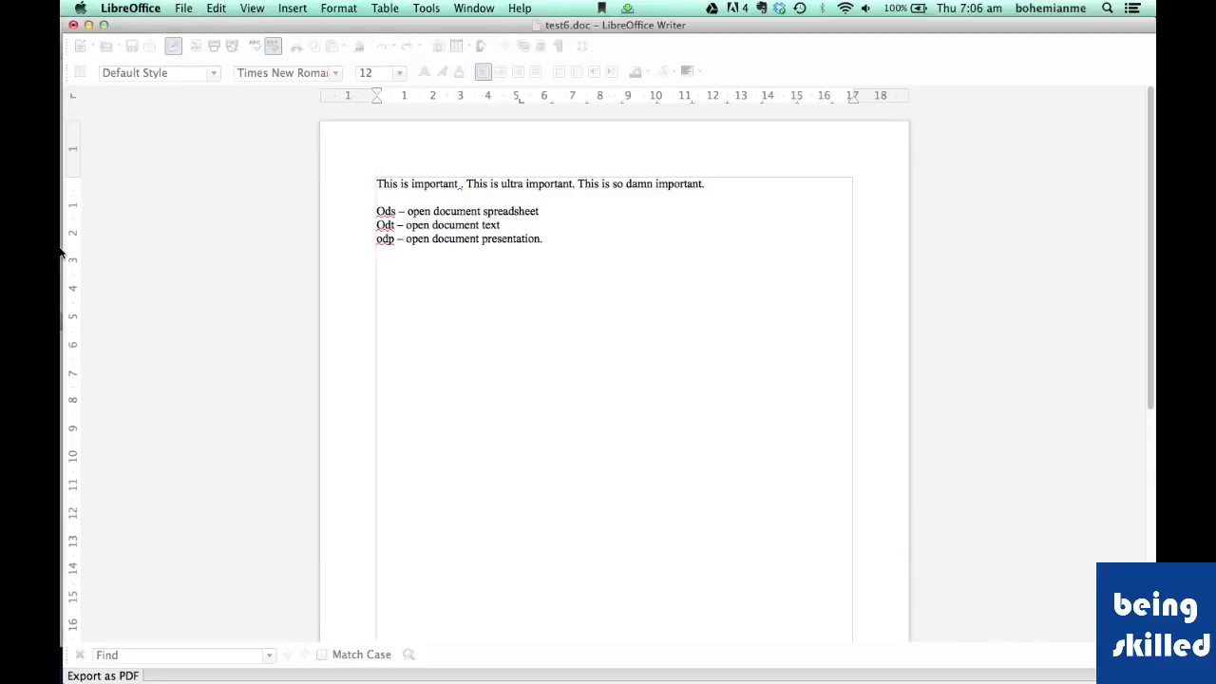
Switch to Finder and open the exported test6.pdf from the Desktop.
mouse_move(60, 251)
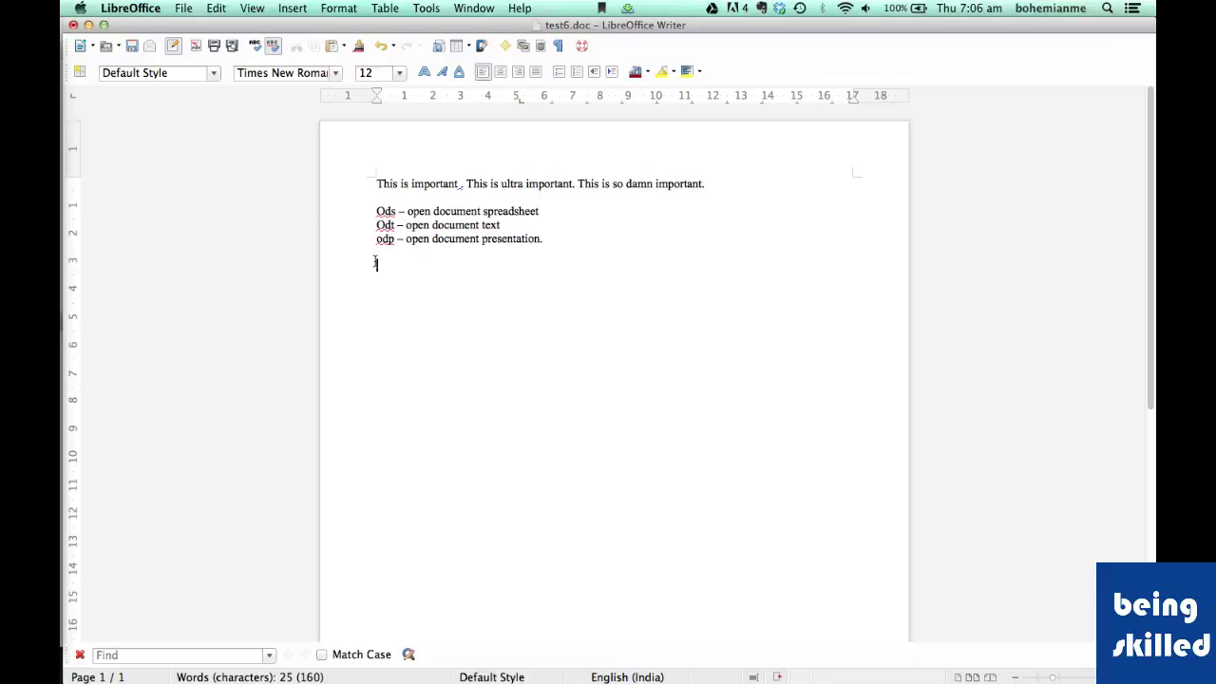
key(super+Tab)
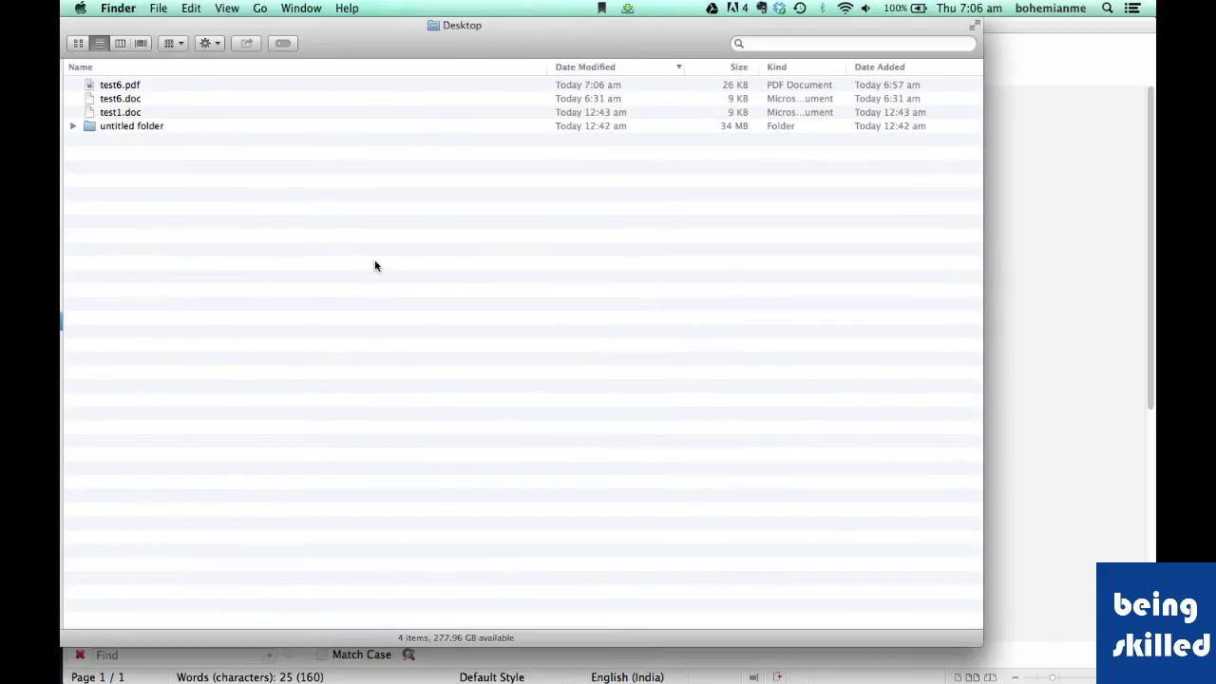
click(249, 87)
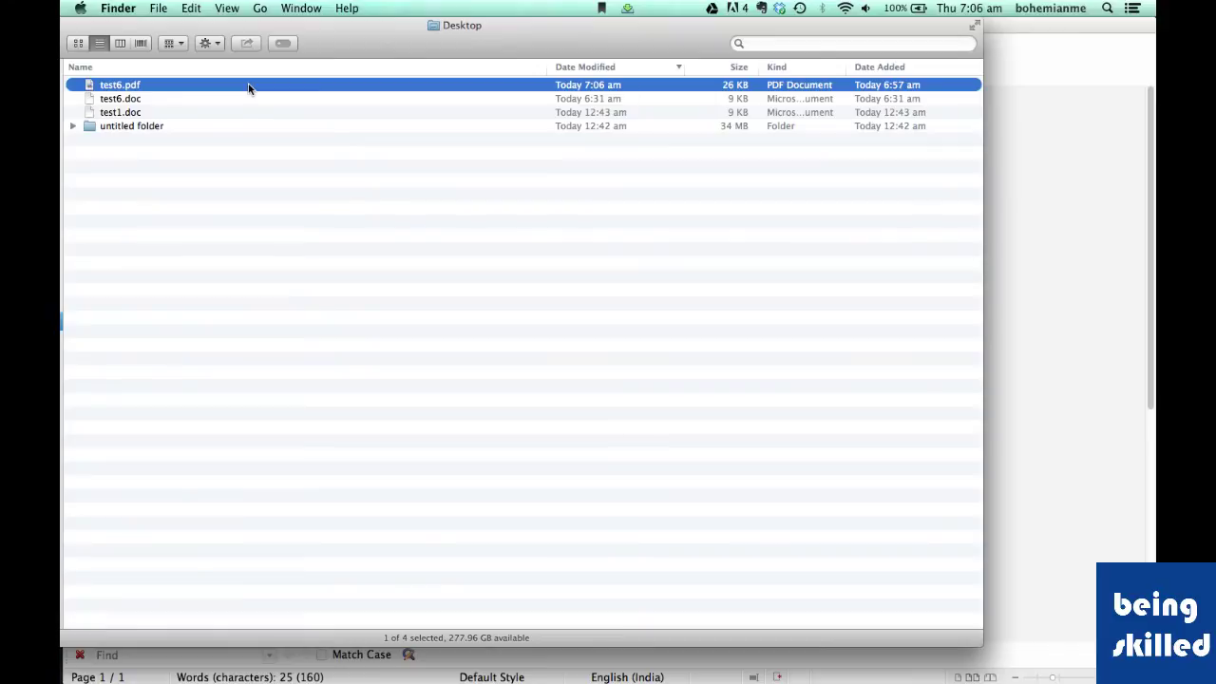
double_click(249, 87)
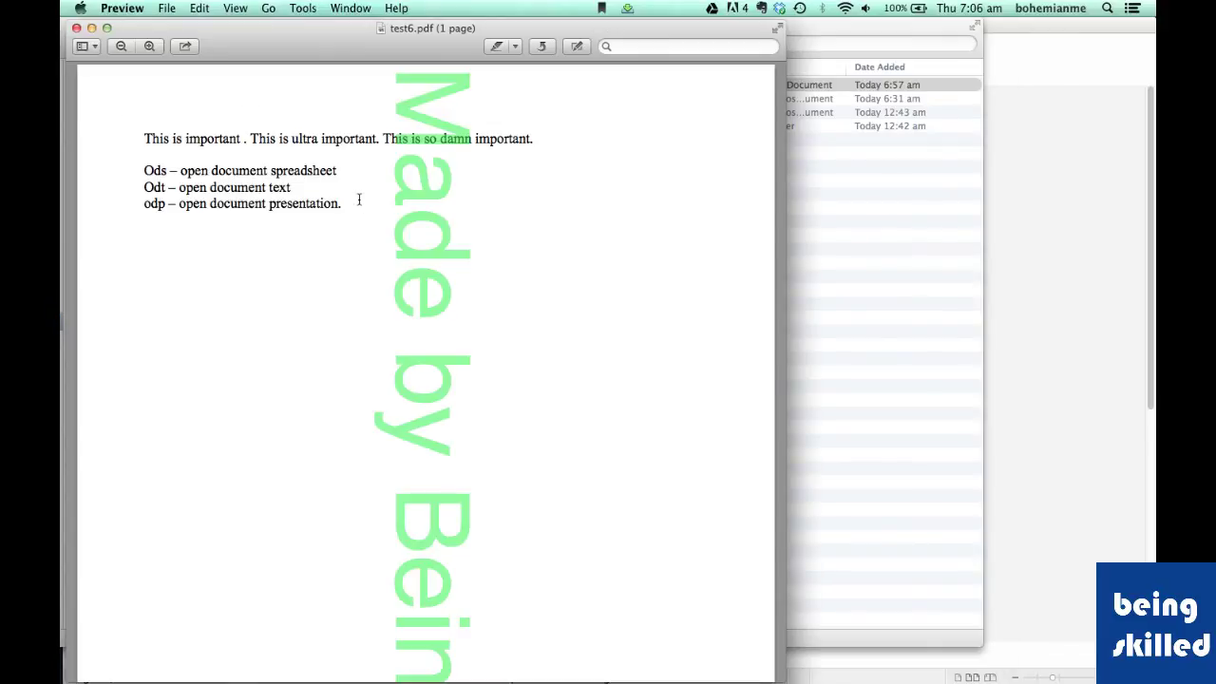
Examine the watermark and the text sharpness in test6.pdf at several zoom levels, and return to the Writer document.
scroll(361, 181, down, 10)
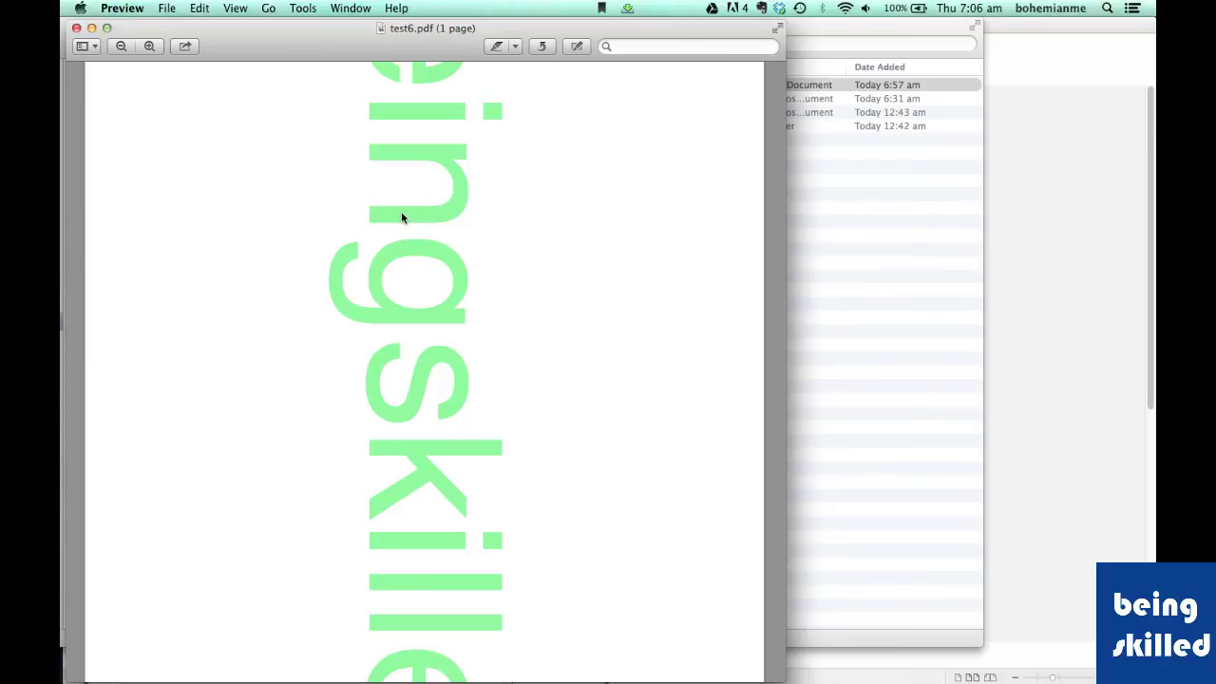
key(super+9)
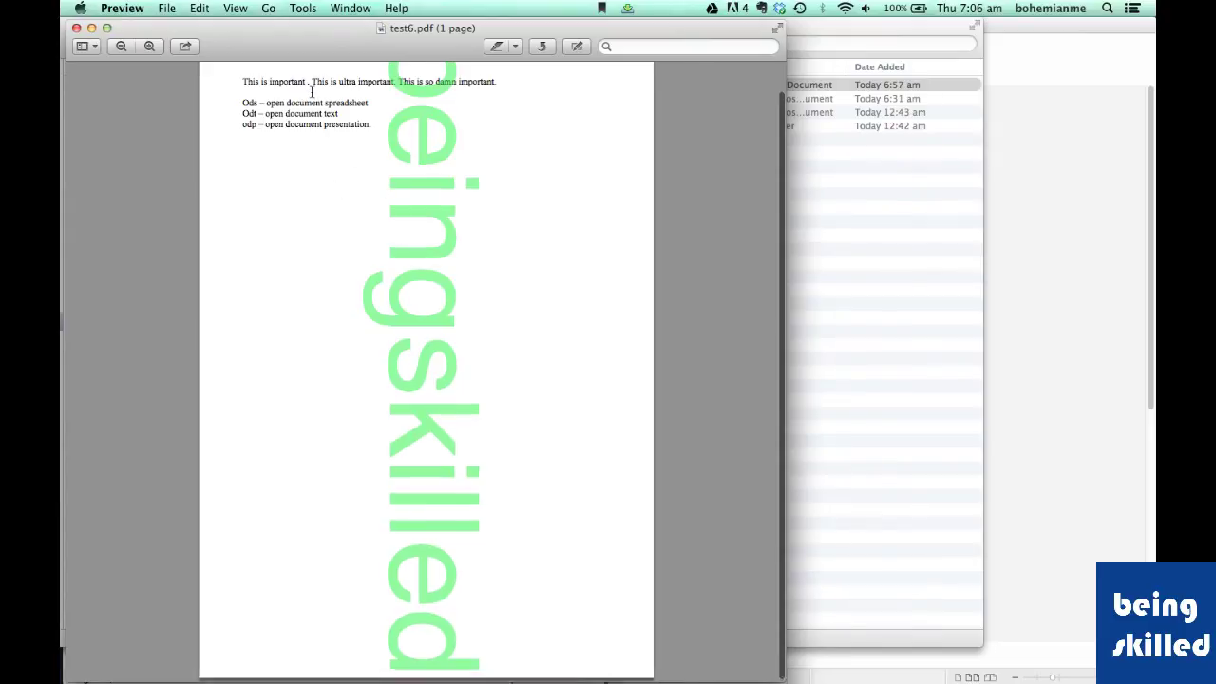
key(super+plus)
key(super+plus)
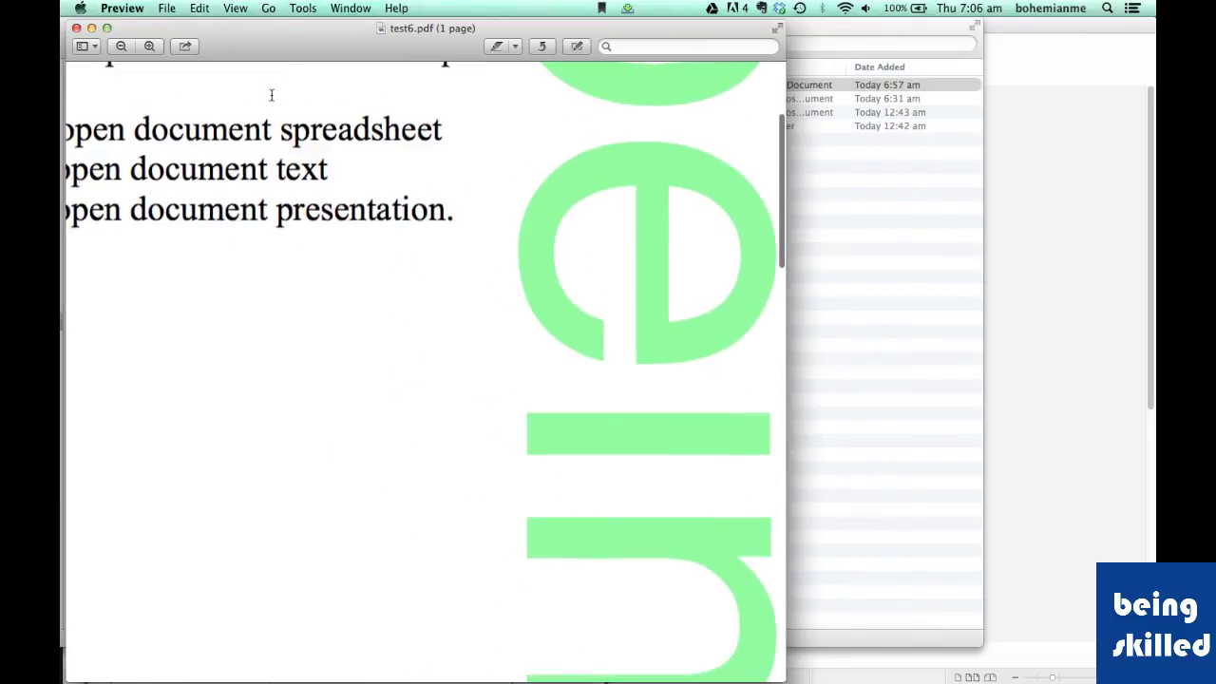
key(super+minus)
key(super+plus)
key(super+plus)
key(super+plus)
key(super+plus)
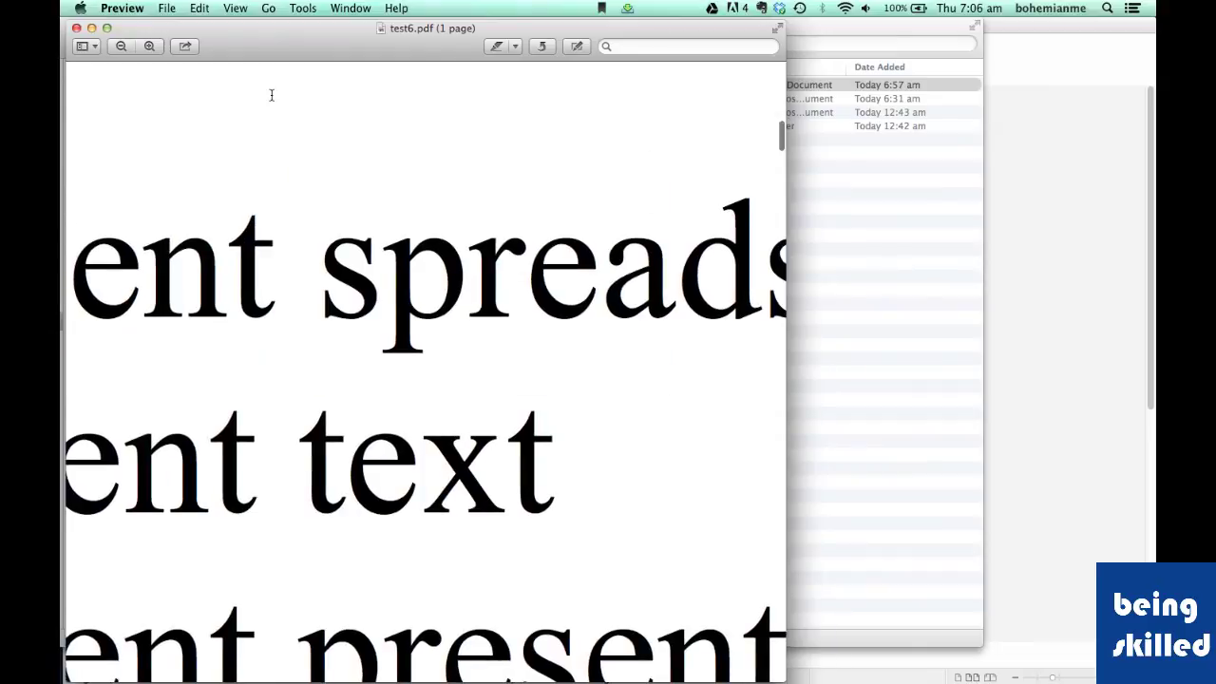
key(super+minus)
key(super+minus)
key(super+plus)
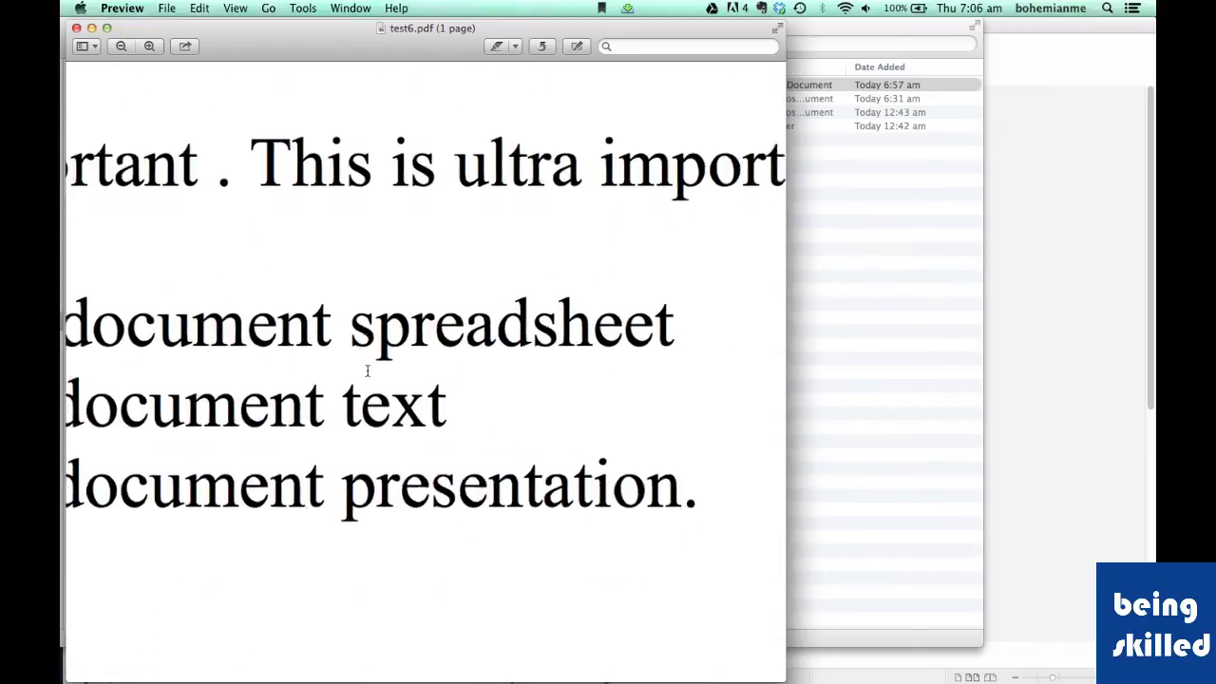
key(super+minus)
key(super+minus)
key(super+minus)
key(super+minus)
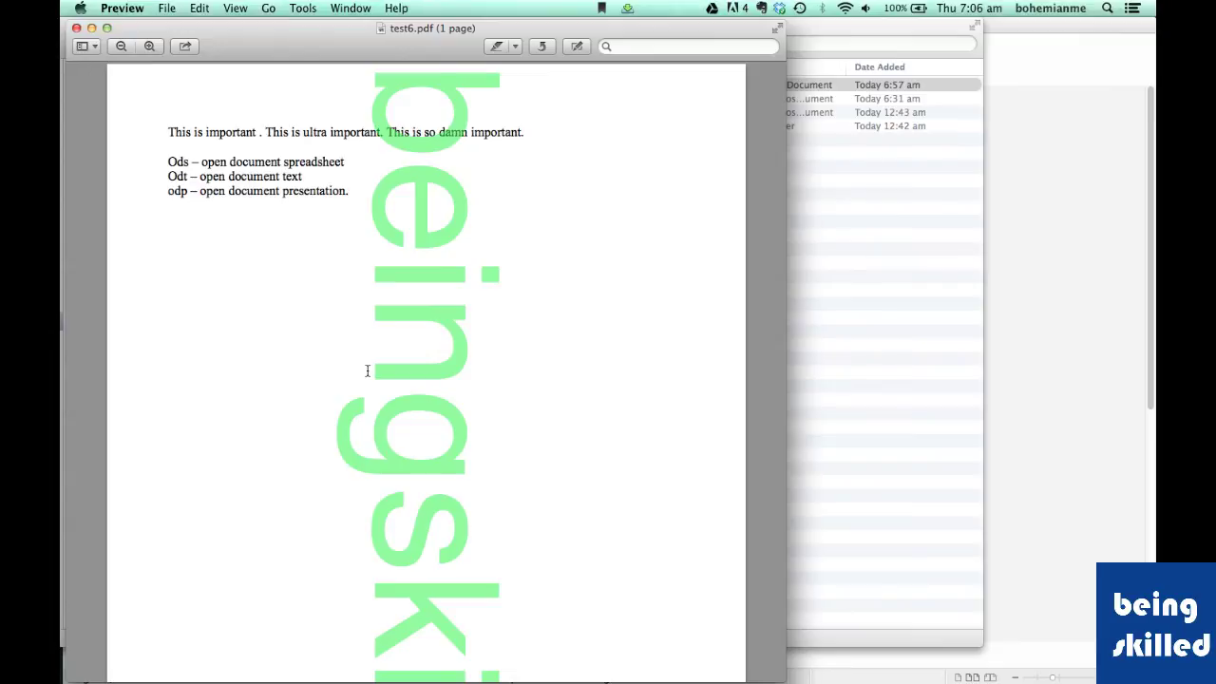
click(1100, 296)
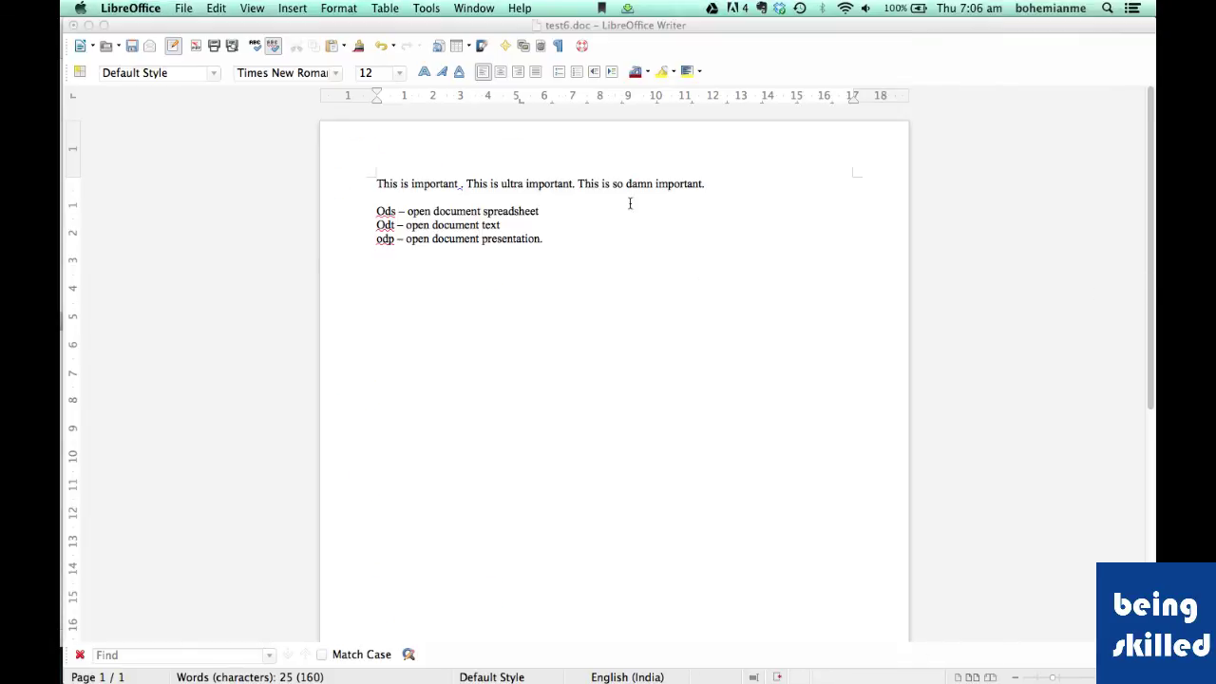